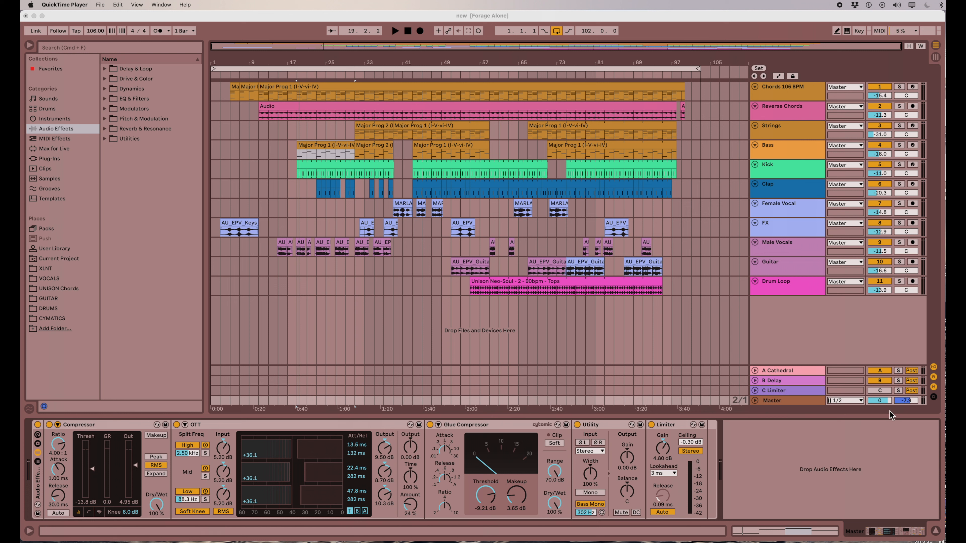
Step: Play the arrangement from bar 19 with the C Limiter return track switched off, and stop playback
click(885, 392)
key(space)
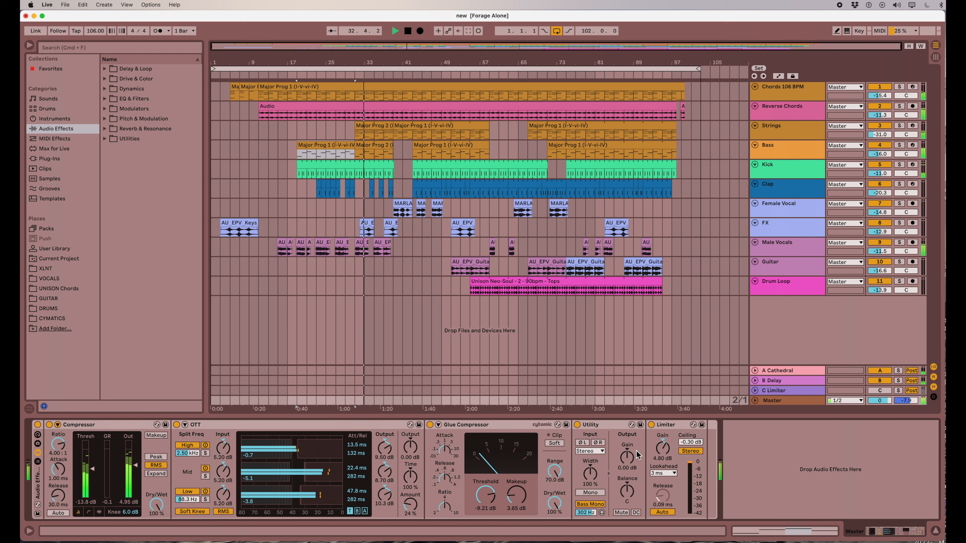
key(space)
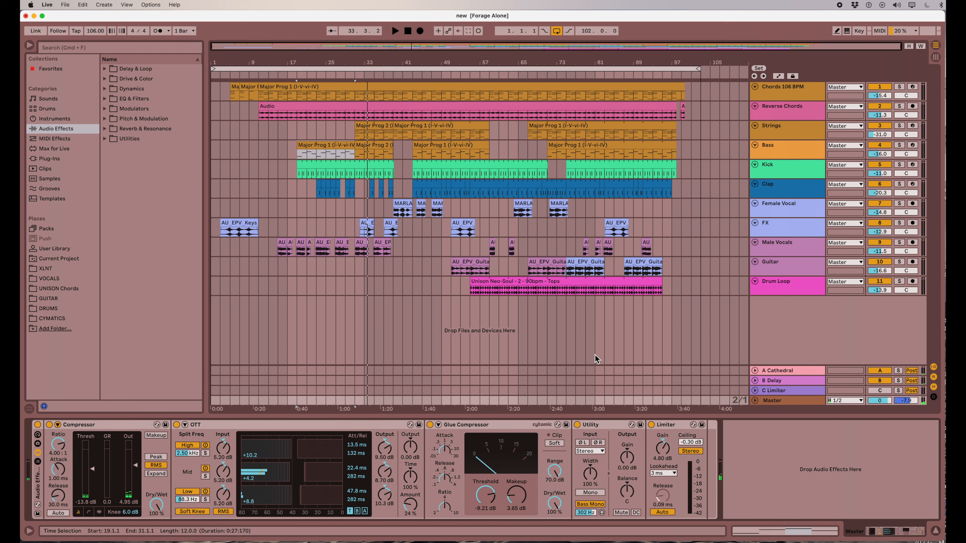
Step: Watch the Master level meter in the Session View mixer during a short playback with the C Limiter return off
key(Tab)
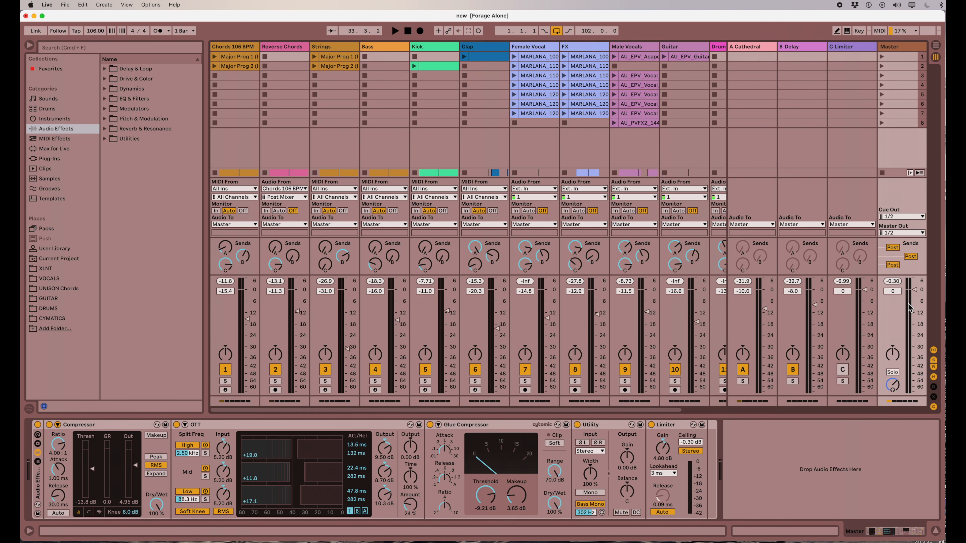
key(space)
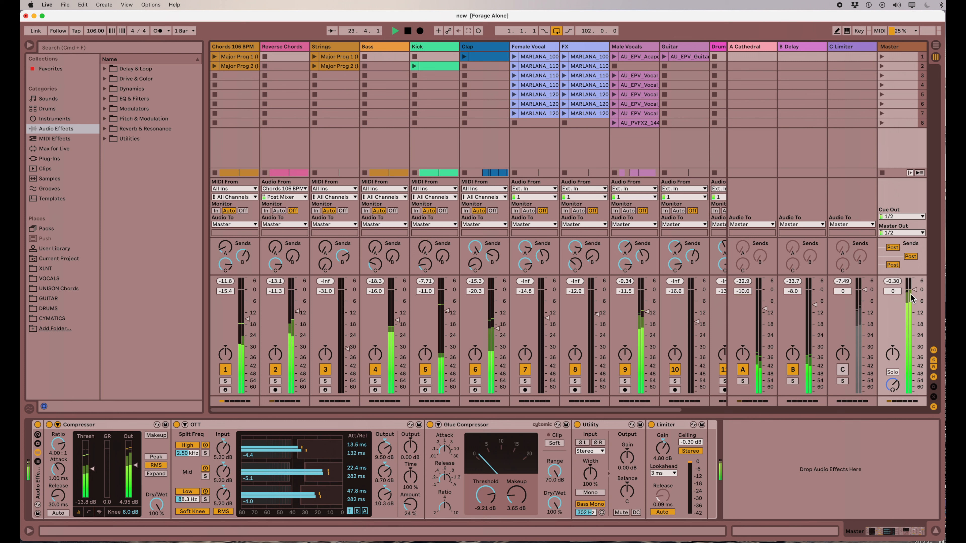
key(space)
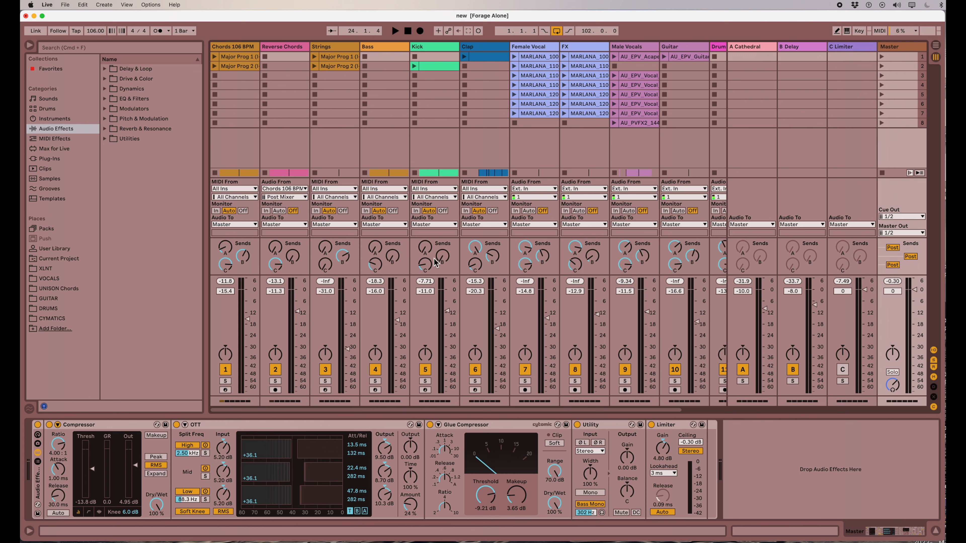
Step: Examine the C Limiter return's Limiter device and the send C amounts on the tracks through Drum Loop
click(852, 45)
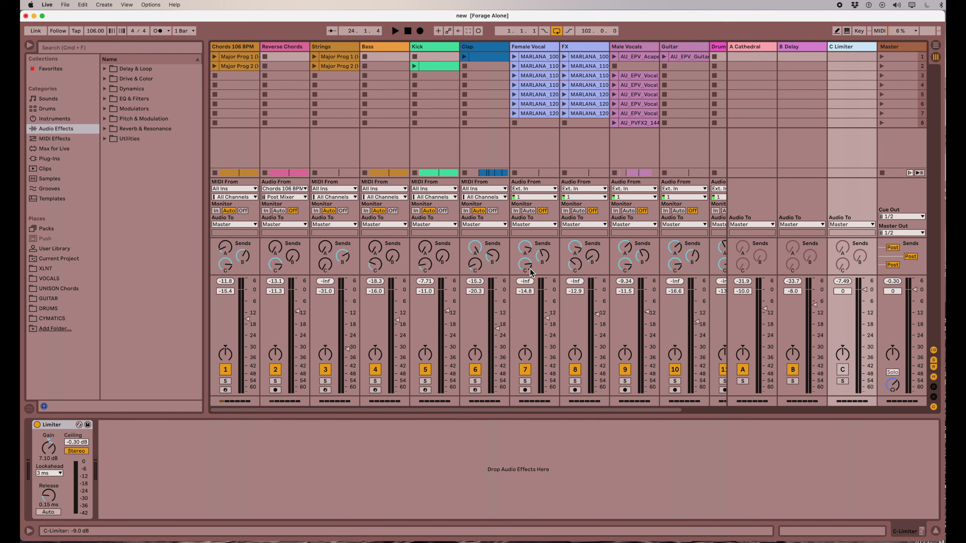
scroll(584, 266, right, 3)
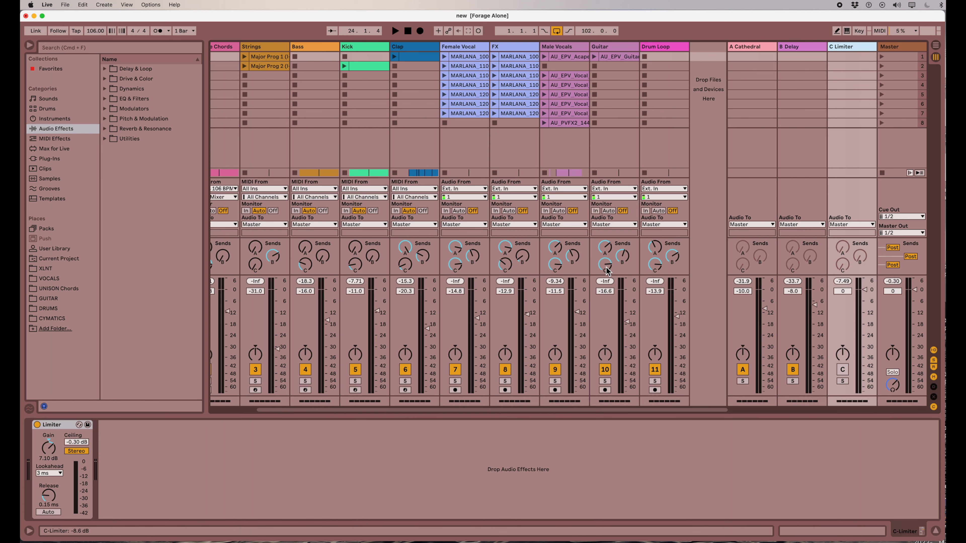
Step: Play the arrangement from the Guitar clip at bar 67 and compare the C Limiter return on and off, leaving it on
key(Tab)
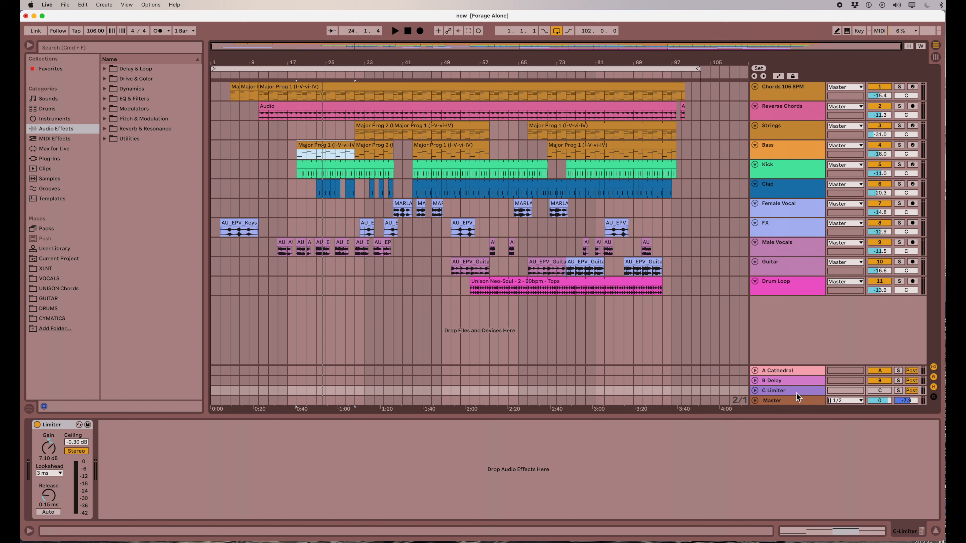
click(373, 134)
click(548, 267)
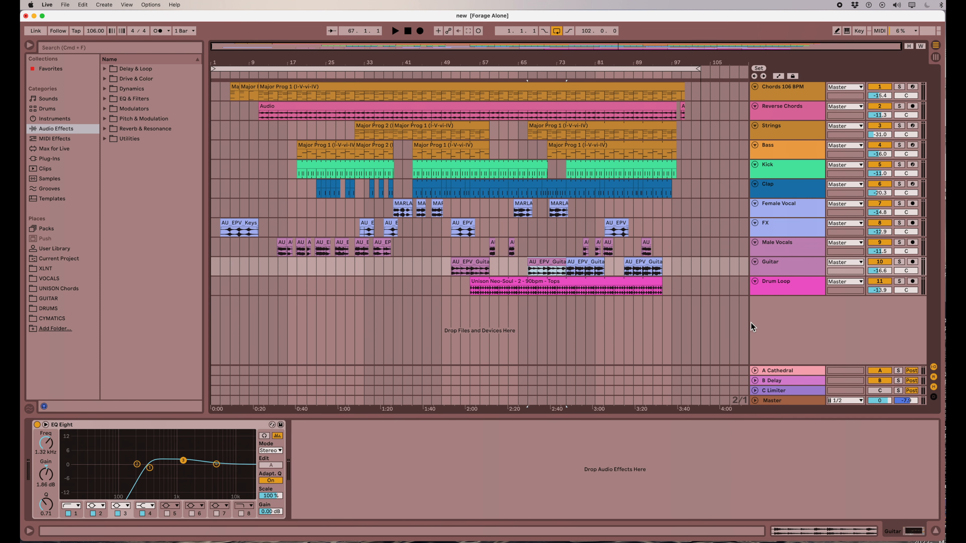
key(space)
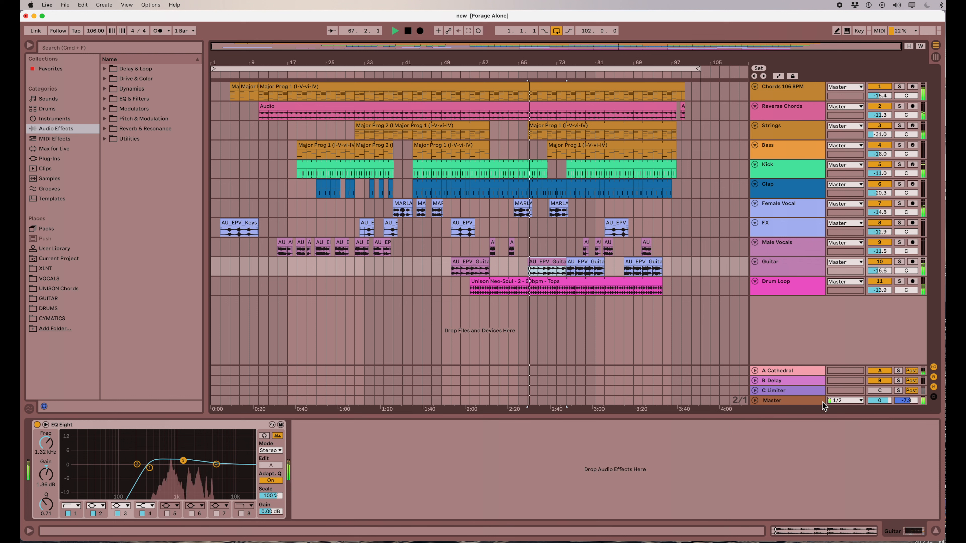
click(878, 392)
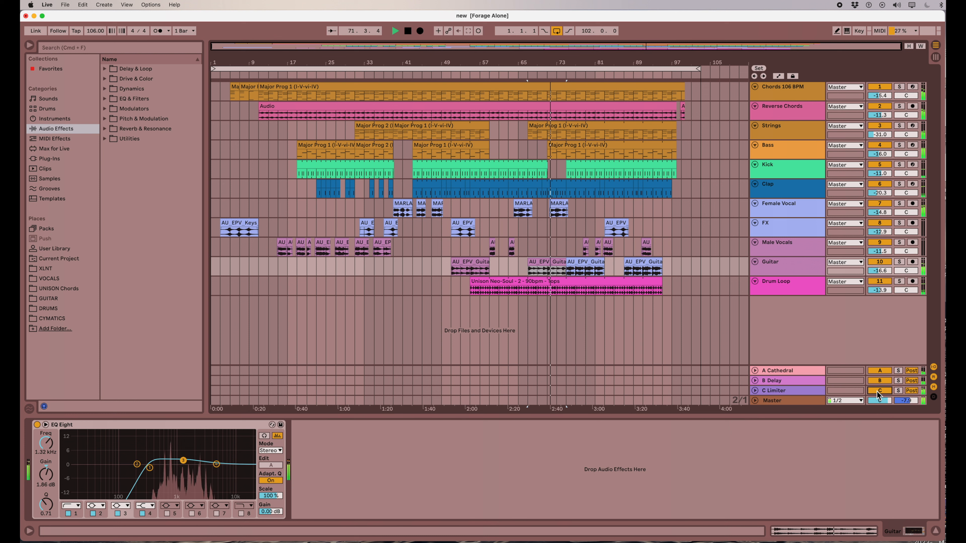
click(879, 392)
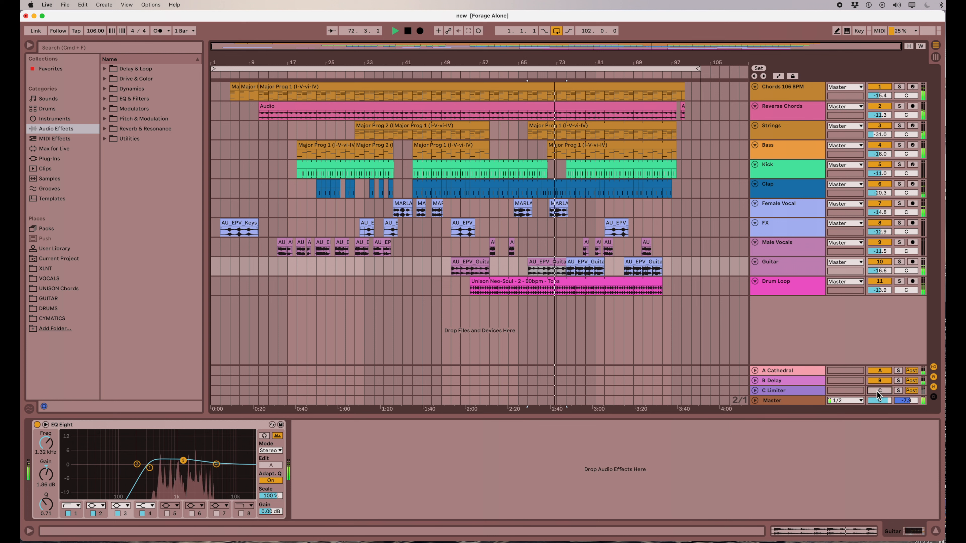
click(877, 391)
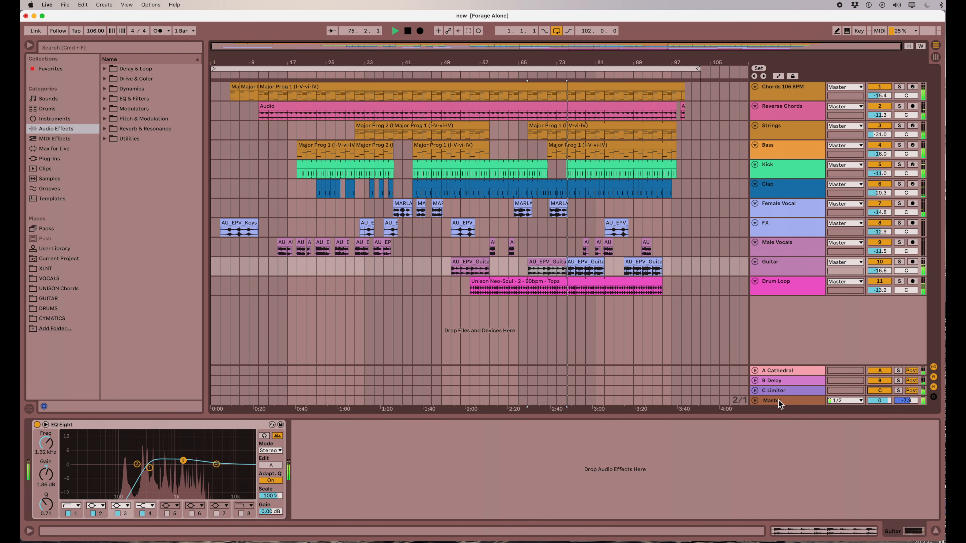
Step: Compare the Master level in the mixer with the C Limiter return off and on, and stop playback with the Master devices shown
key(Tab)
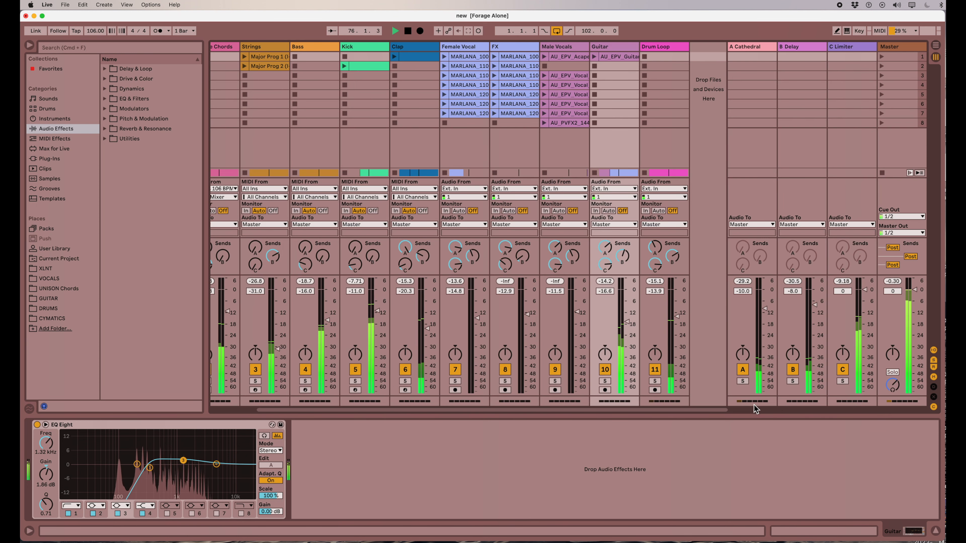
click(899, 46)
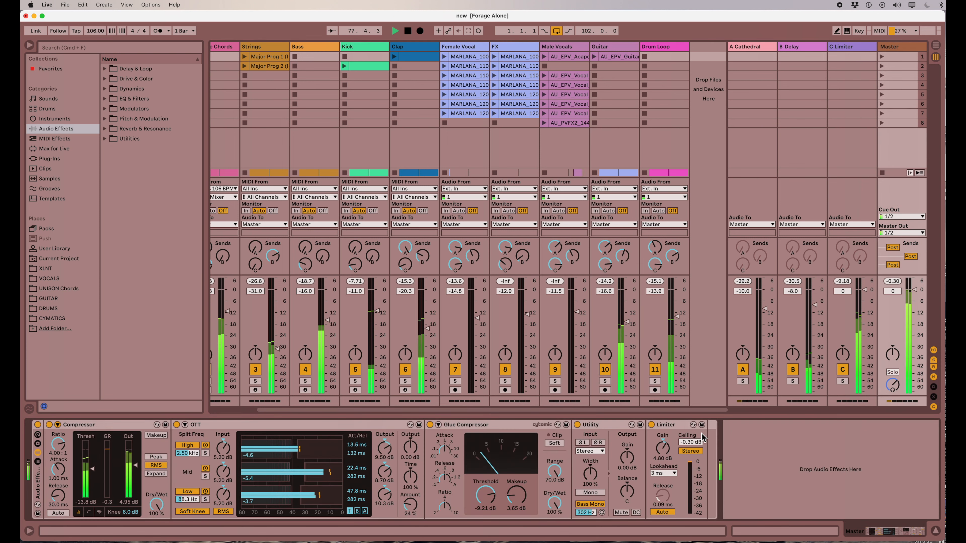
click(842, 372)
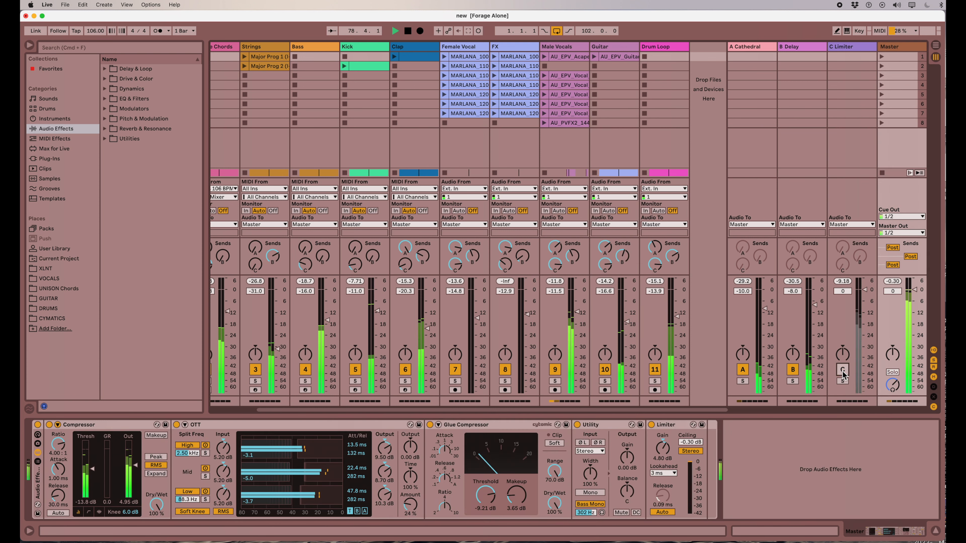
click(842, 371)
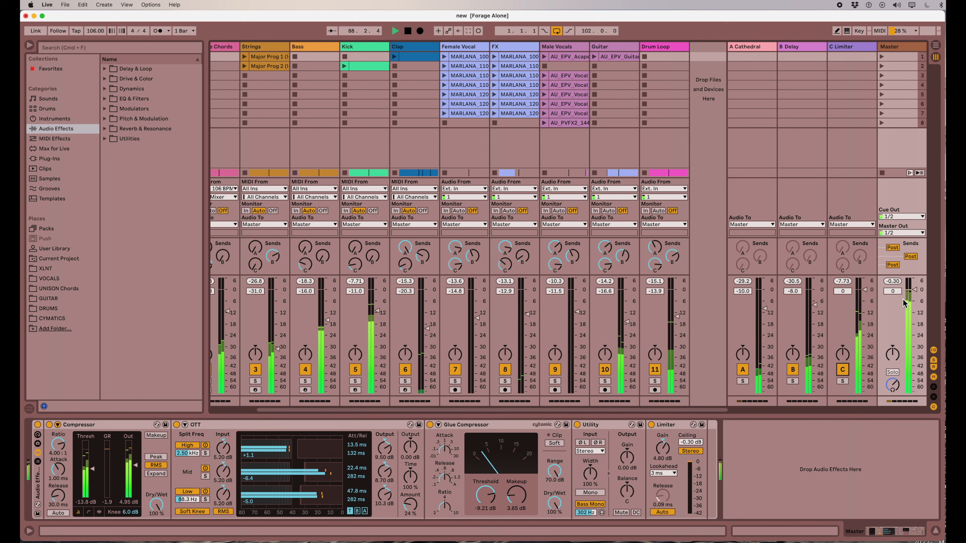
key(space)
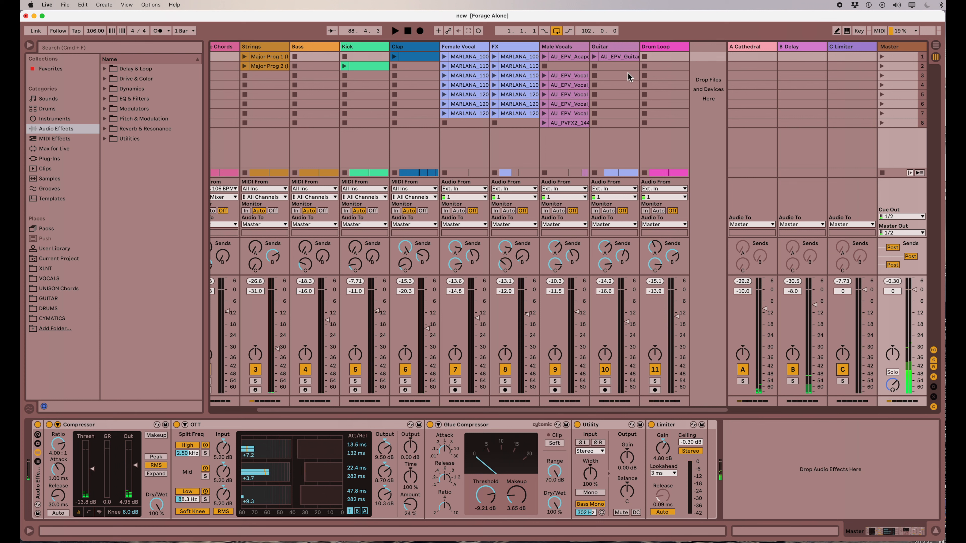
click(895, 47)
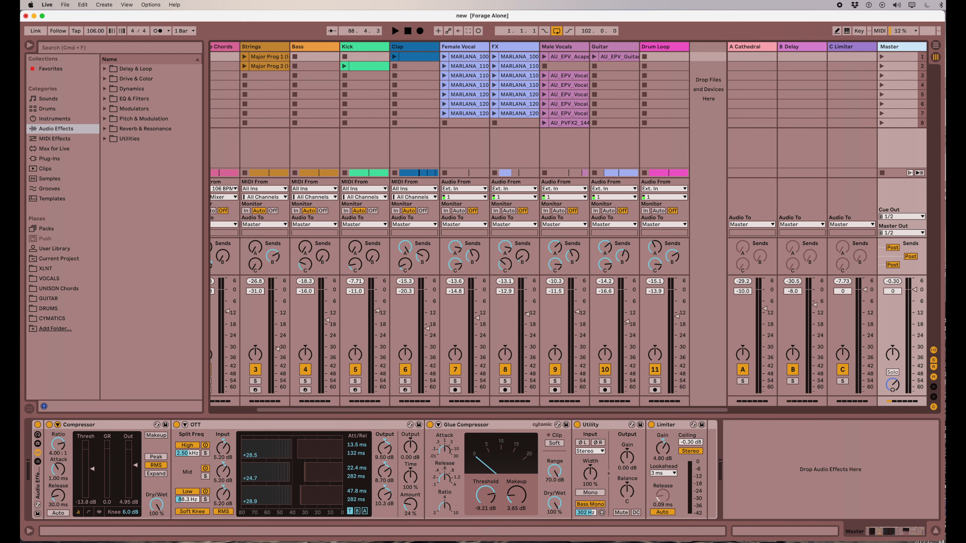
Step: Switch to Finder and open the Live Set Max Master Volume.als, discarding changes to the current set
key(super+Tab)
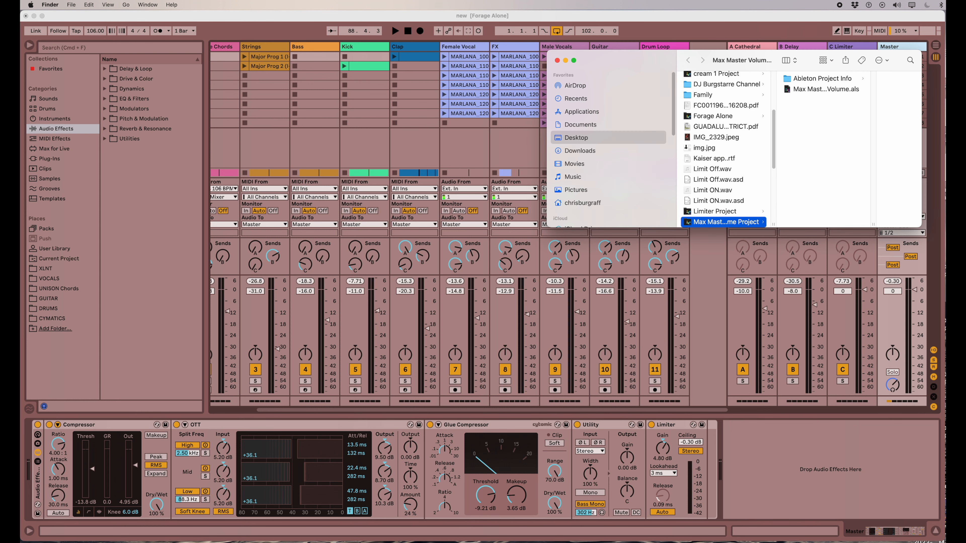
click(787, 90)
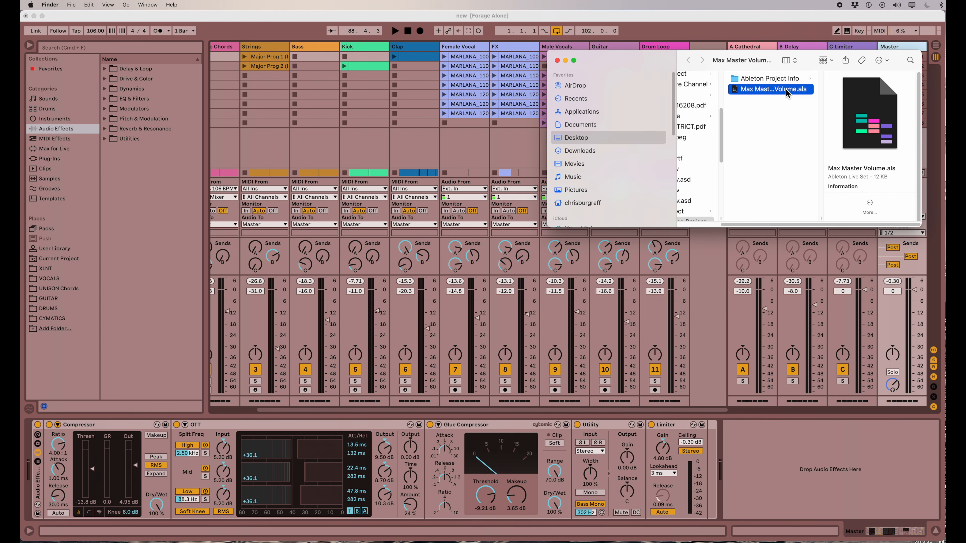
drag(786, 91, 737, 93)
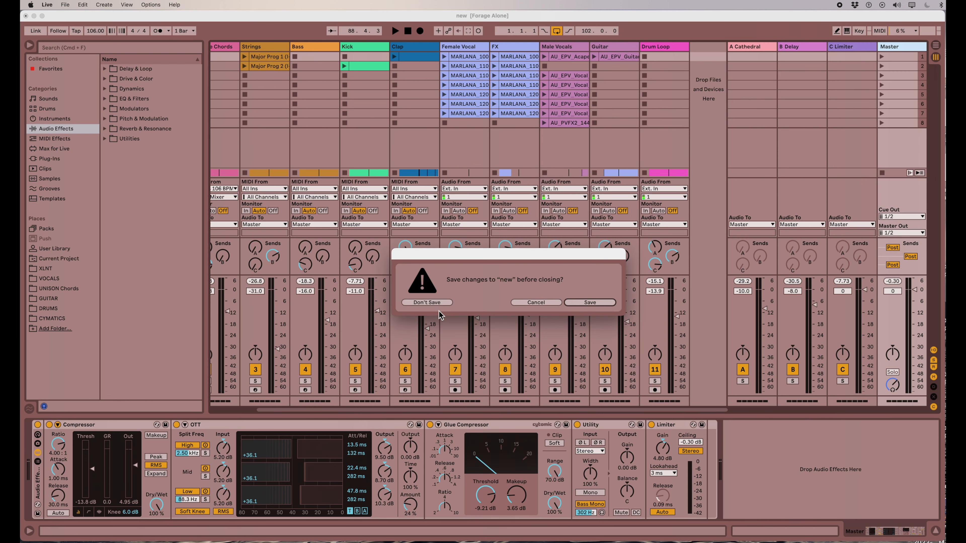
click(436, 303)
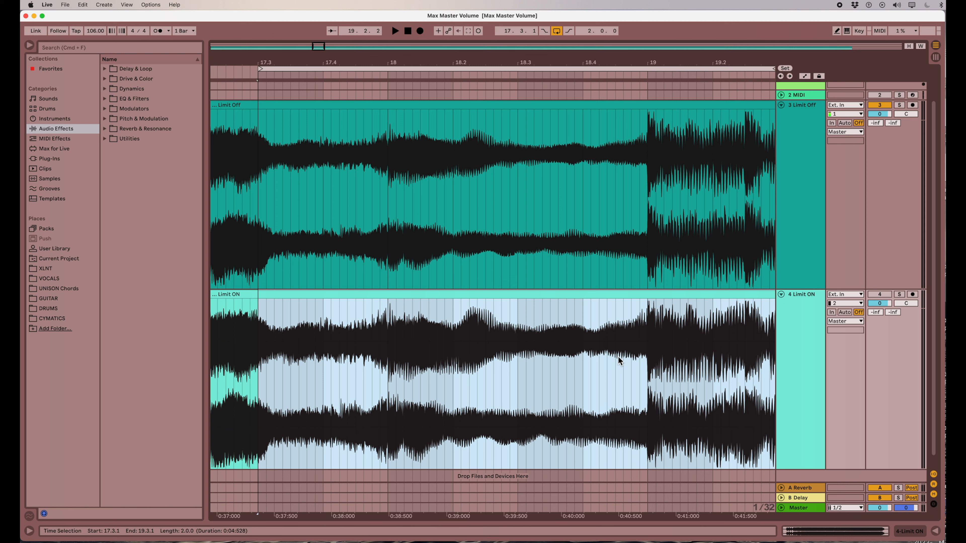
Step: Compare the two bounces from 17.3 by playing Limit Off, and Limit ON with Limit Off muted, and inspect the peaks around bar 19
key(space)
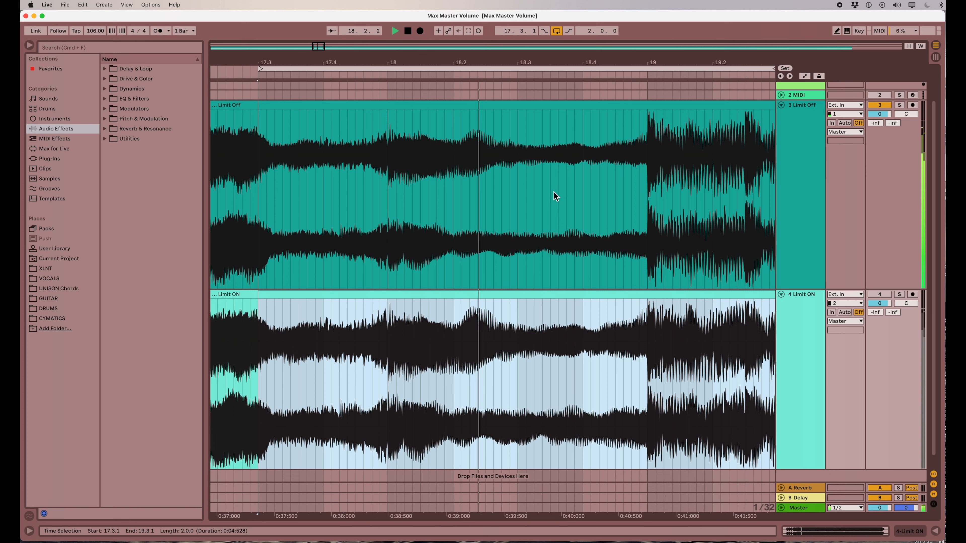
click(881, 106)
click(880, 295)
key(space)
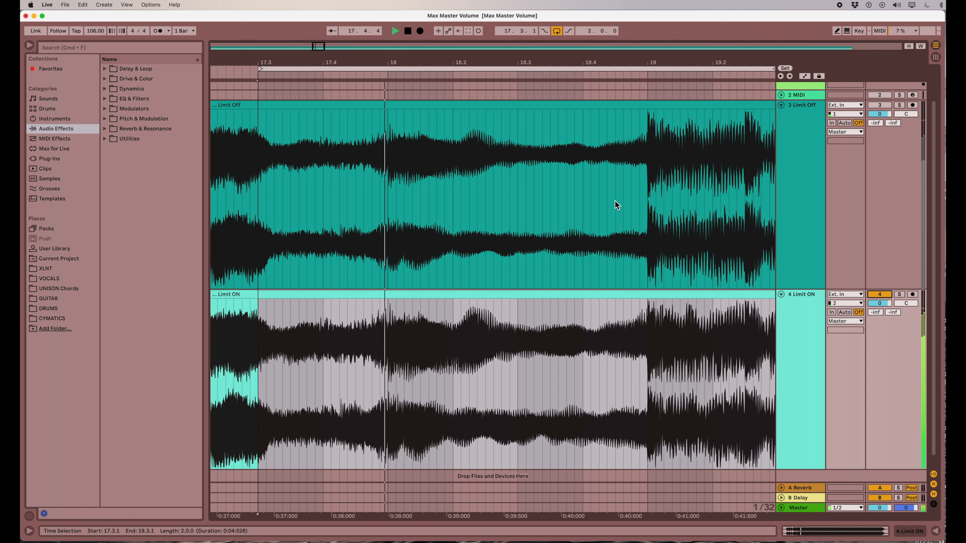
key(space)
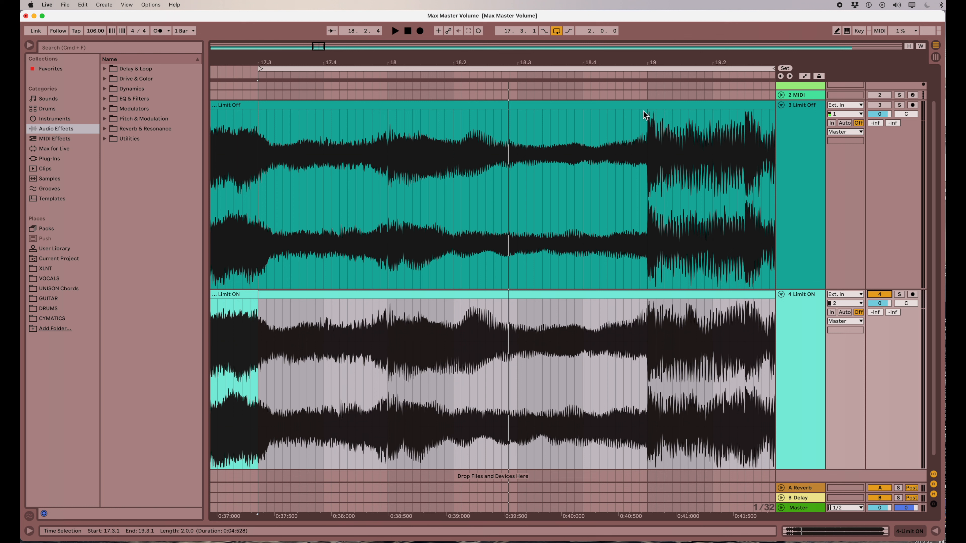
click(643, 69)
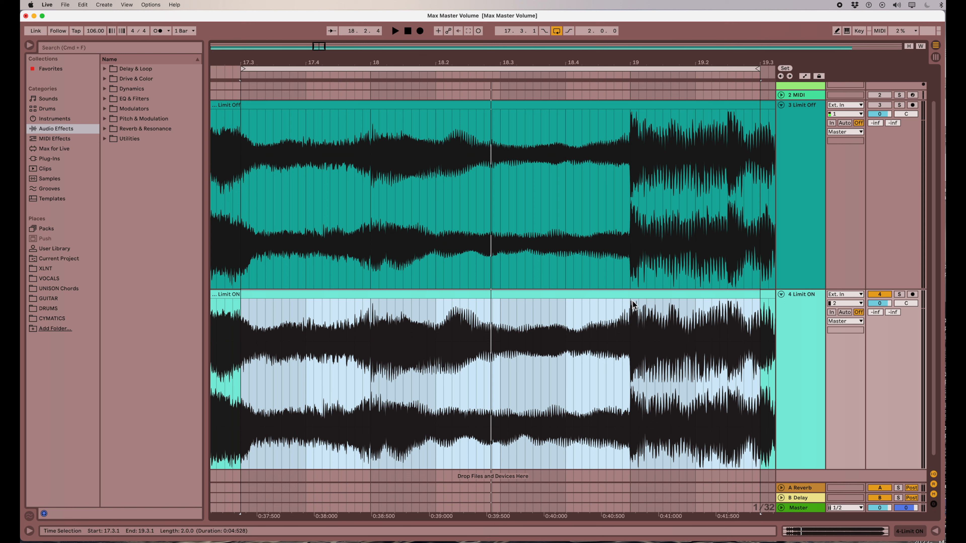